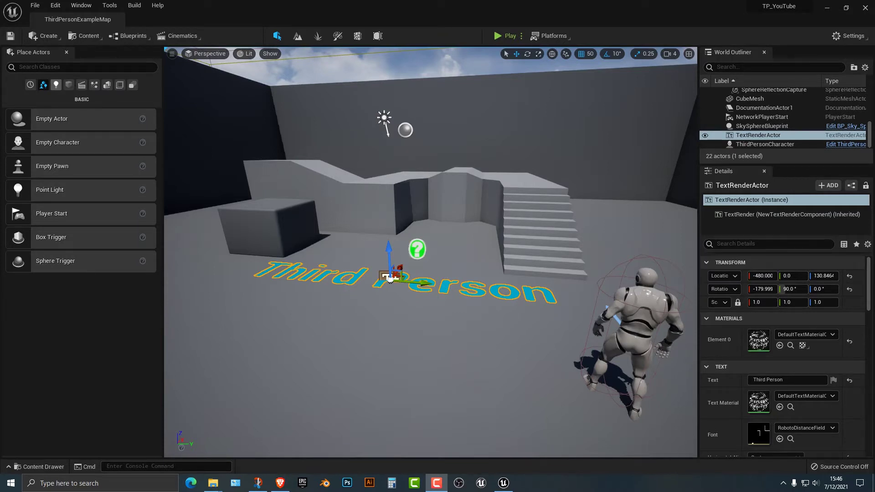
- List the placeable light actors and select the level's existing directional light
{"action": "left_click", "coordinate": [45, 36]}
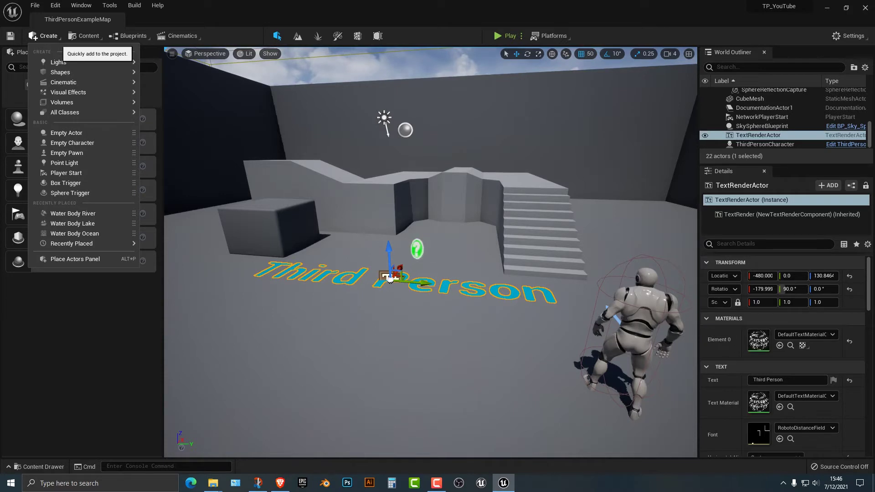
{"action": "mouse_move", "coordinate": [58, 62]}
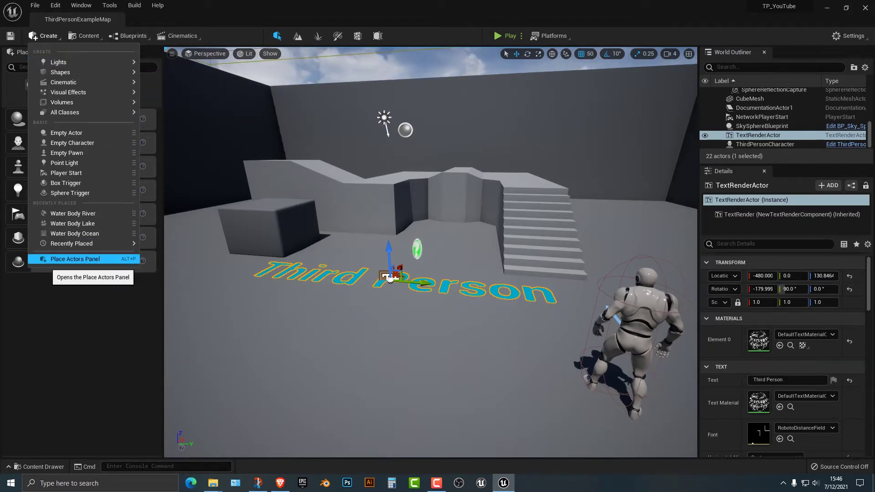
{"action": "left_click", "coordinate": [109, 260]}
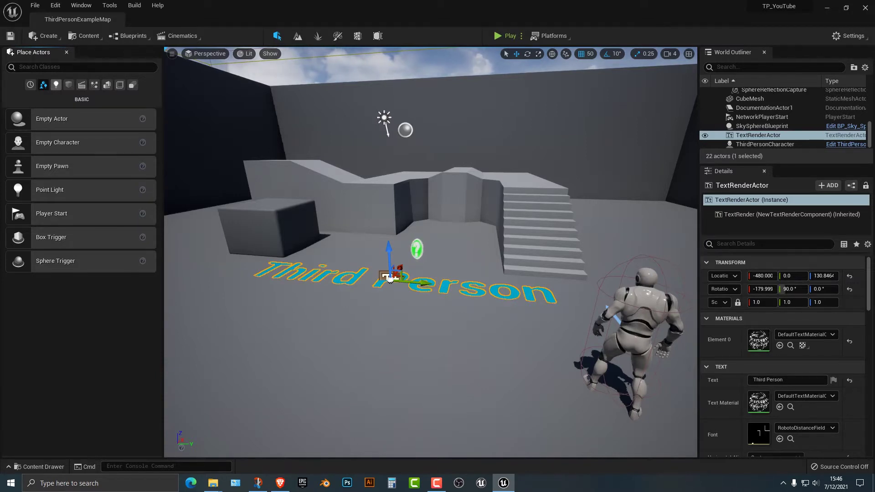
{"action": "left_click", "coordinate": [56, 85]}
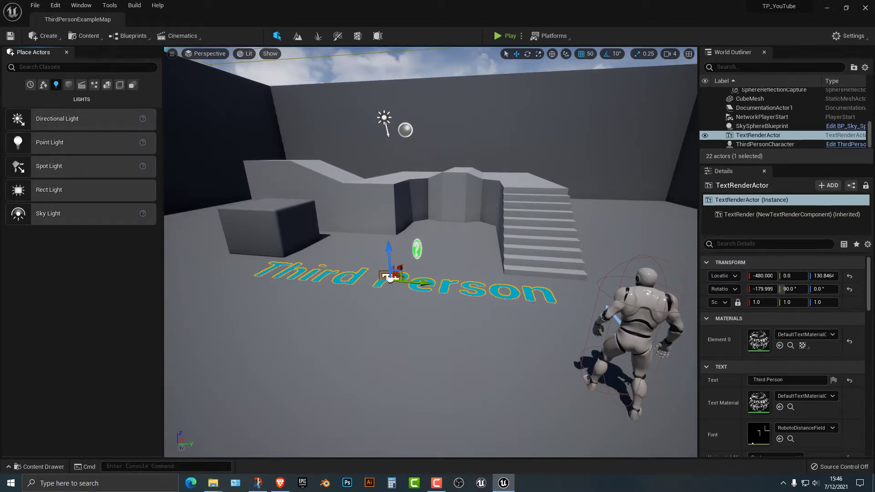
{"action": "left_click", "coordinate": [385, 118]}
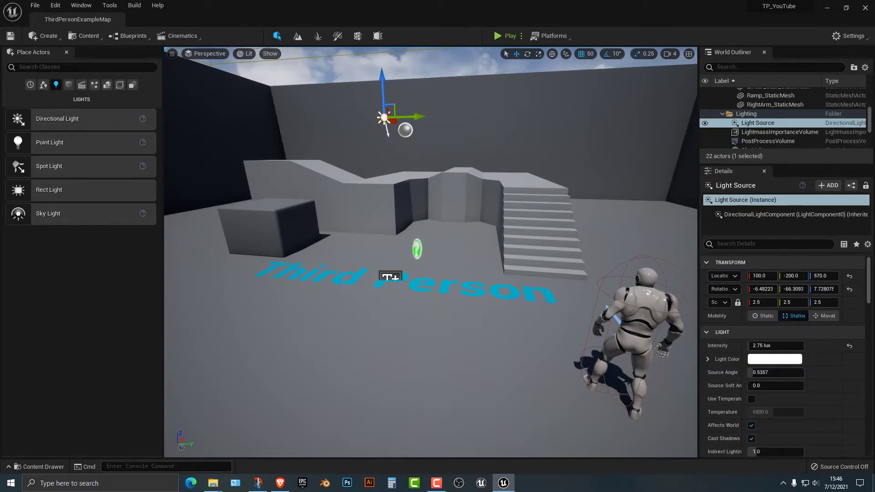
{"action": "mouse_move", "coordinate": [411, 120]}
{"action": "left_mouse_down"}
{"action": "mouse_move", "coordinate": [364, 120]}
{"action": "mouse_move", "coordinate": [411, 121]}
{"action": "left_mouse_up"}
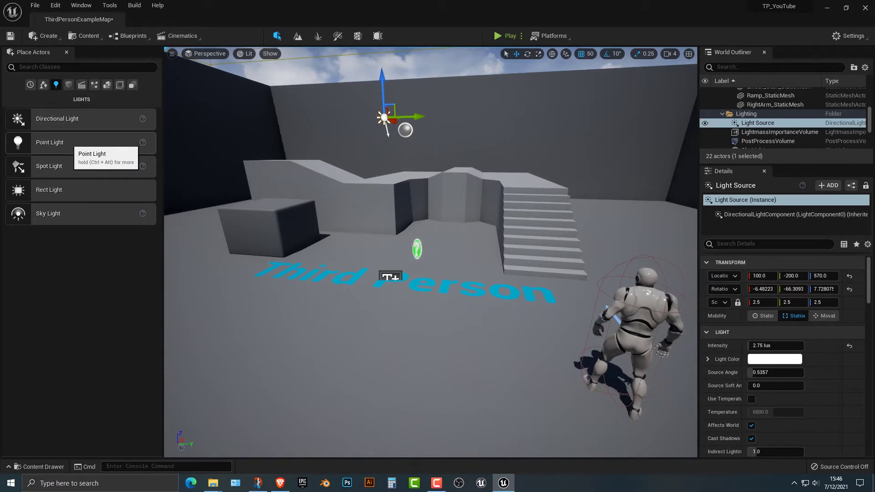
- Place a point light in front of the cube with 160 cd intensity and an attenuation radius of about 539
{"action": "left_click_drag", "start_coordinate": [120, 142], "coordinate": [301, 177]}
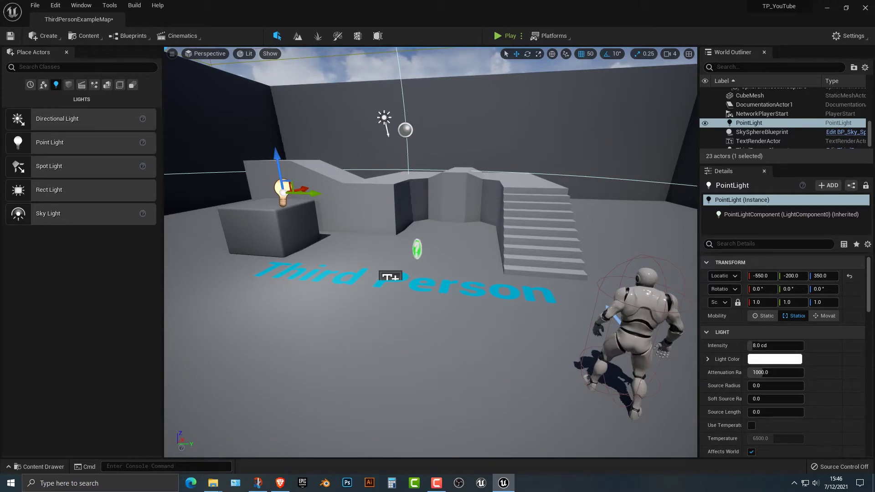
{"action": "key", "text": "f"}
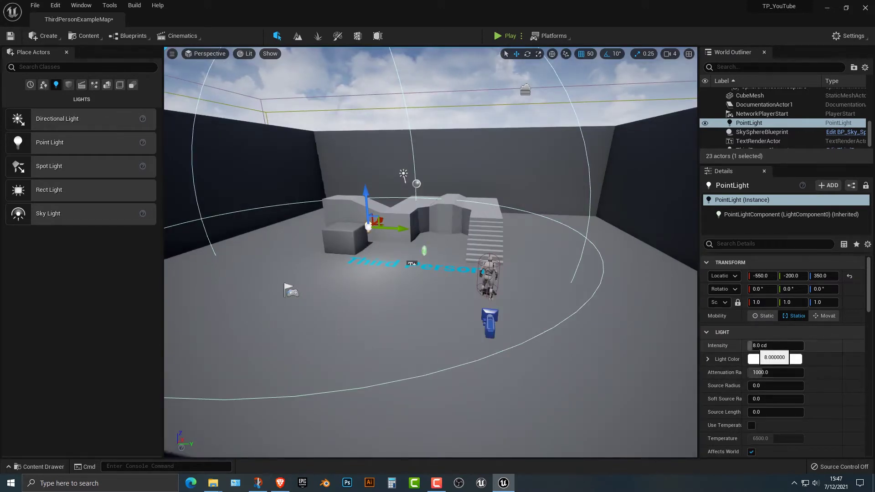
{"action": "left_click_drag", "start_coordinate": [770, 346], "coordinate": [805, 346]}
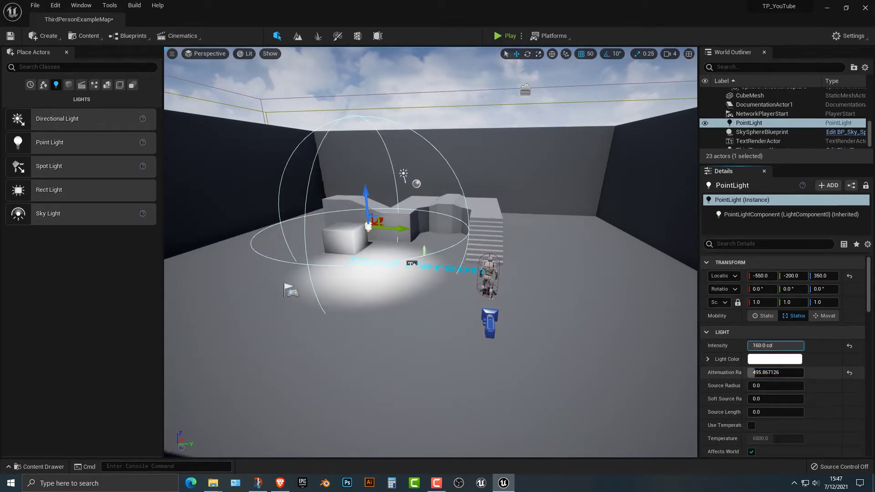
{"action": "left_click_drag", "start_coordinate": [775, 373], "coordinate": [793, 372]}
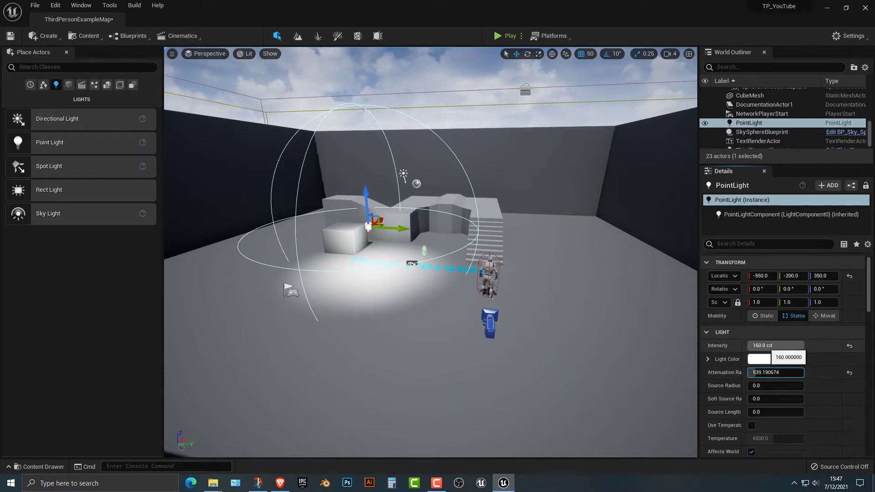
- Set the point light's colour to saturated blue and enable a colour temperature of 9940
{"action": "left_click", "coordinate": [763, 359]}
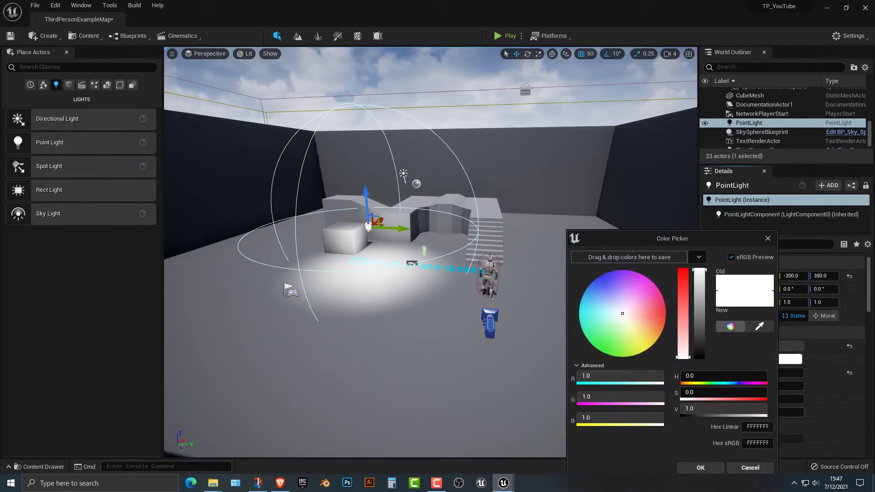
{"action": "mouse_move", "coordinate": [622, 313]}
{"action": "left_mouse_down"}
{"action": "mouse_move", "coordinate": [657, 303]}
{"action": "mouse_move", "coordinate": [643, 307]}
{"action": "mouse_move", "coordinate": [603, 276]}
{"action": "mouse_move", "coordinate": [589, 299]}
{"action": "mouse_move", "coordinate": [597, 335]}
{"action": "mouse_move", "coordinate": [638, 343]}
{"action": "mouse_move", "coordinate": [665, 313]}
{"action": "mouse_move", "coordinate": [598, 277]}
{"action": "left_mouse_up"}
{"action": "left_click", "coordinate": [700, 468]}
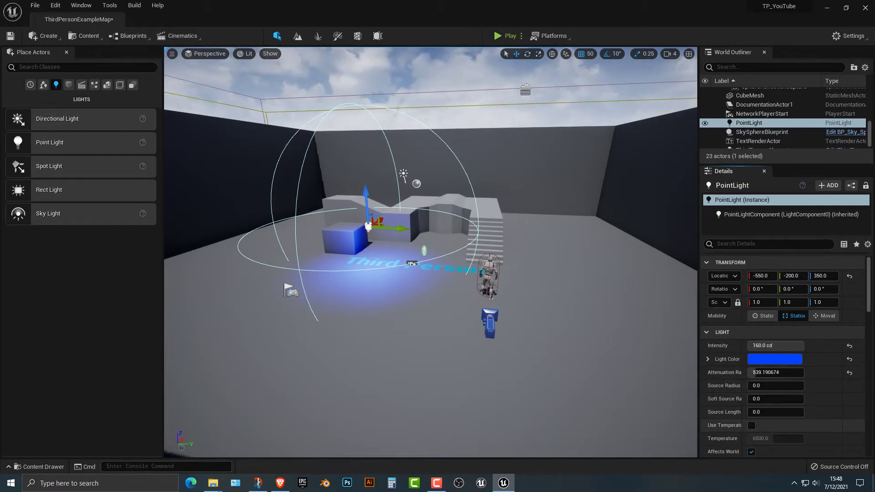
{"action": "left_click_drag", "start_coordinate": [765, 439], "coordinate": [791, 439]}
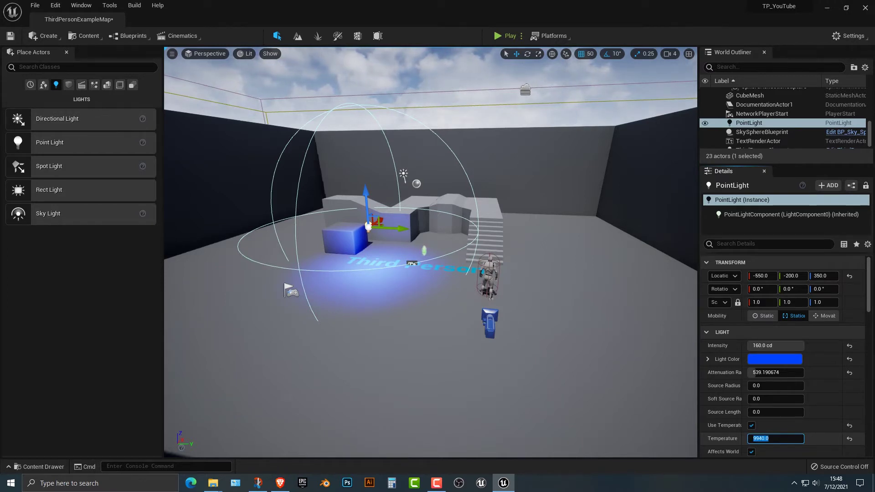
{"action": "key", "text": "Delete"}
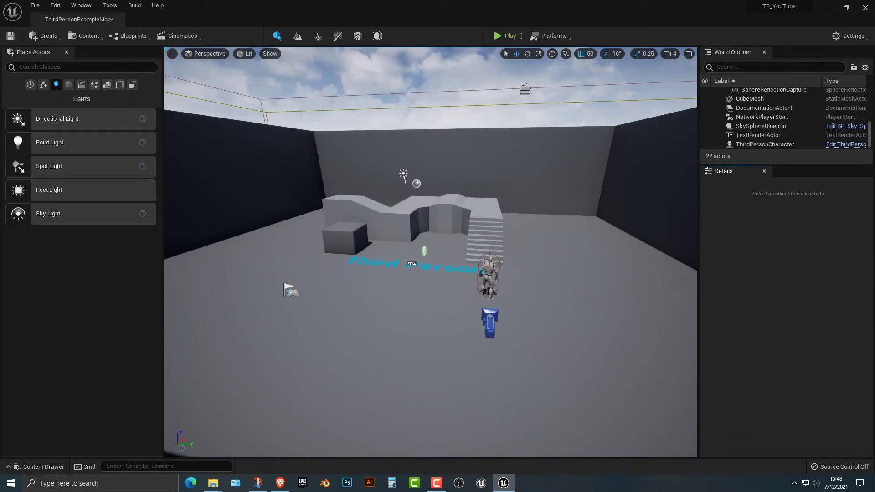
{"action": "key", "text": "ctrl+z"}
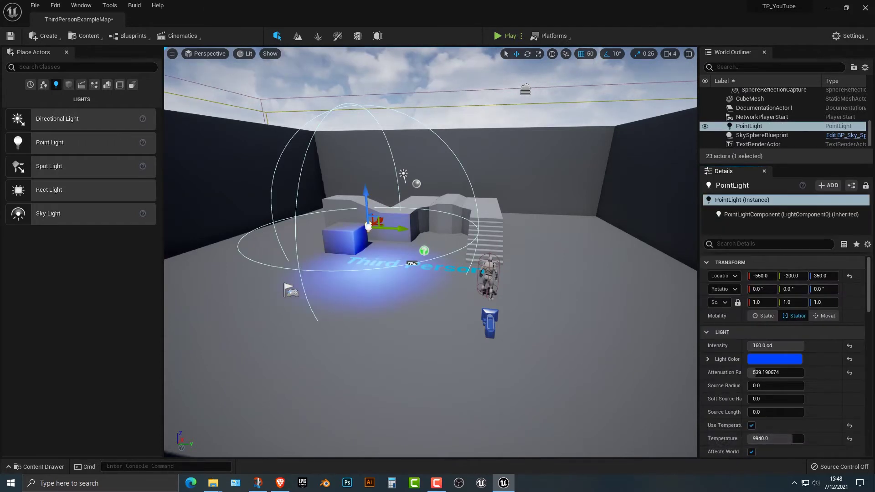
{"action": "scroll", "coordinate": [784, 392], "scroll_direction": "down", "scroll_amount": 5}
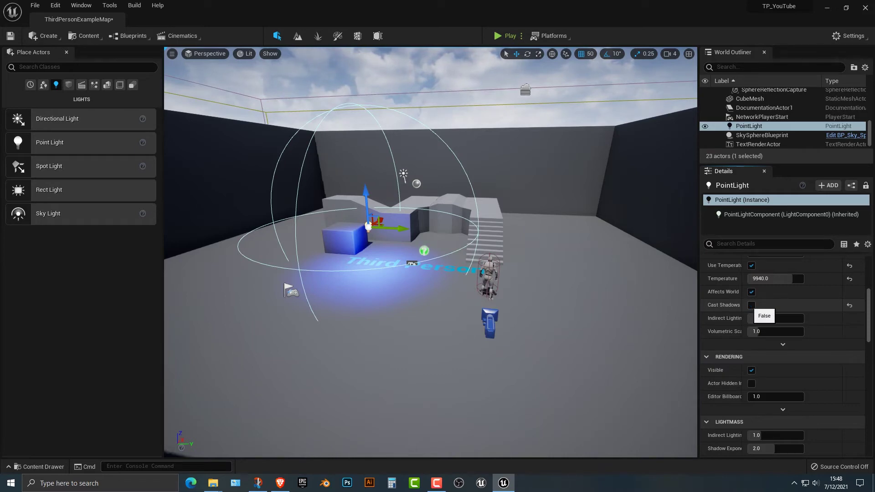
- Play-test the level, running the character through the blue point light to examine its lighting and shadows, and end the session
{"action": "left_click", "coordinate": [497, 36]}
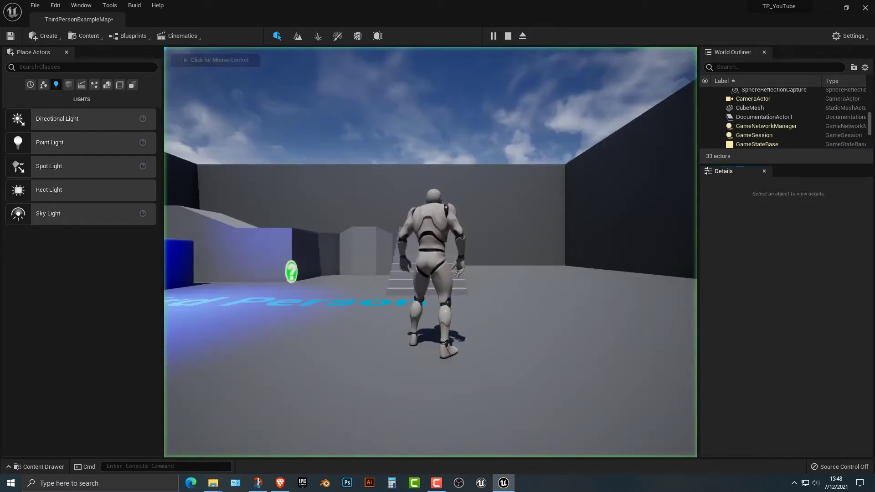
{"action": "key", "text": "w"}
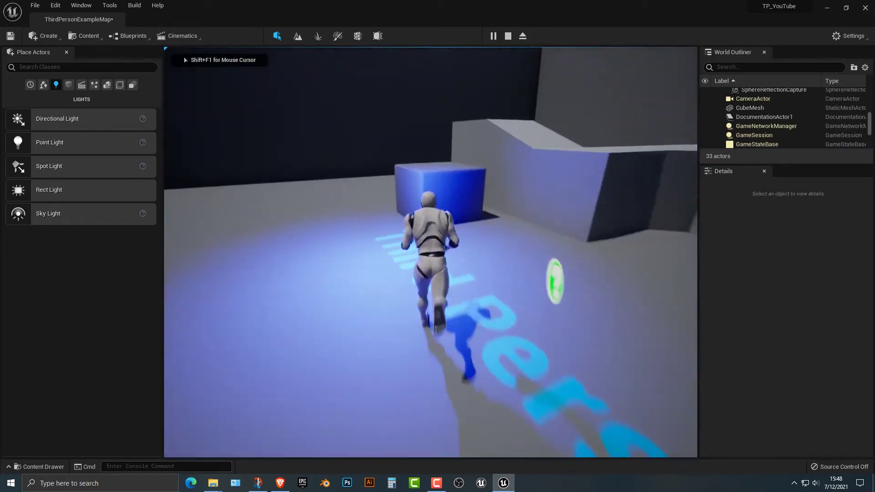
{"action": "key", "text": "s"}
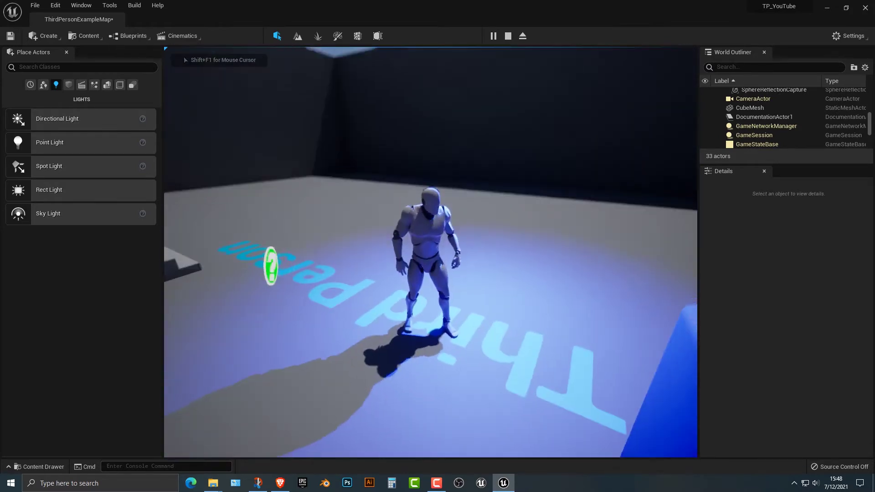
{"action": "key", "text": "d"}
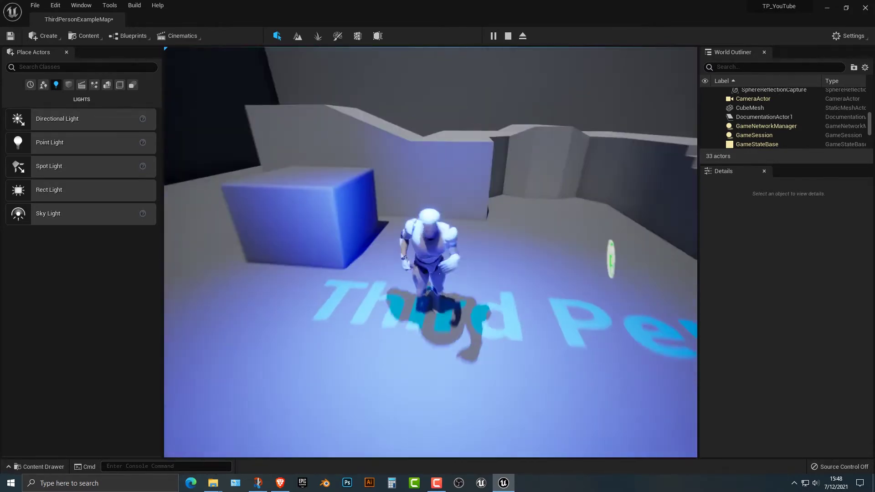
{"action": "key", "text": "w"}
{"action": "key", "text": "s"}
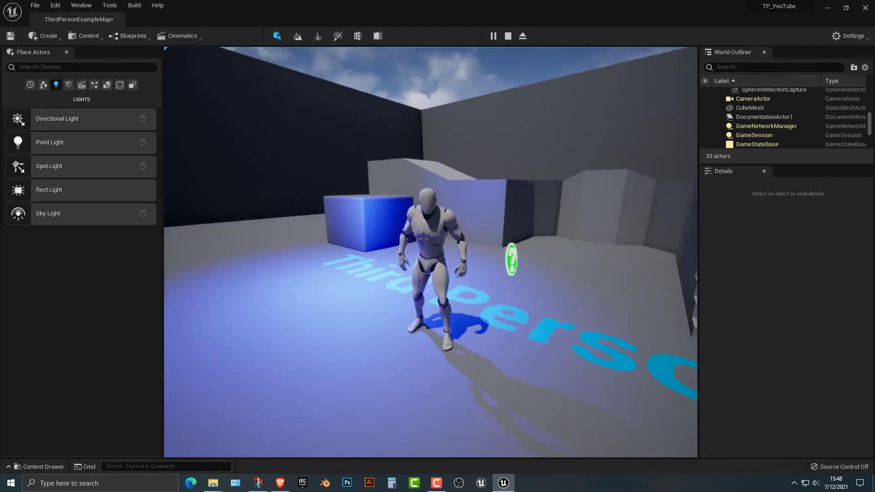
{"action": "key", "text": "d"}
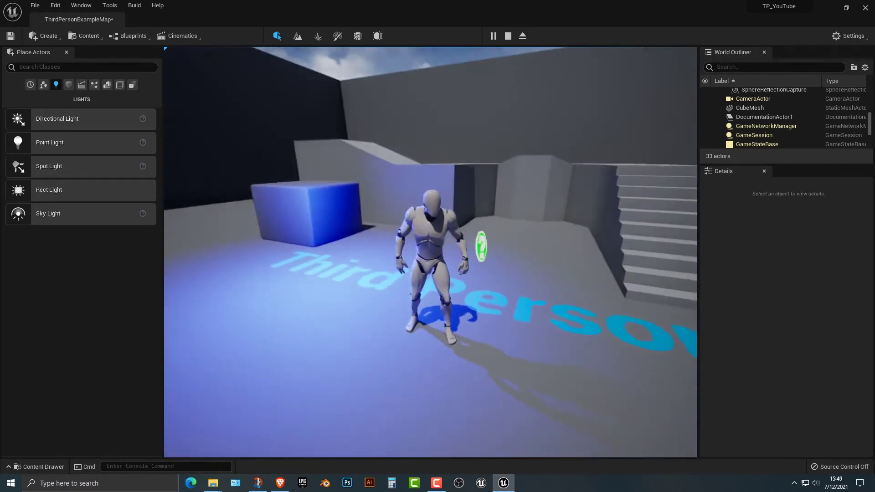
{"action": "key", "text": "Escape"}
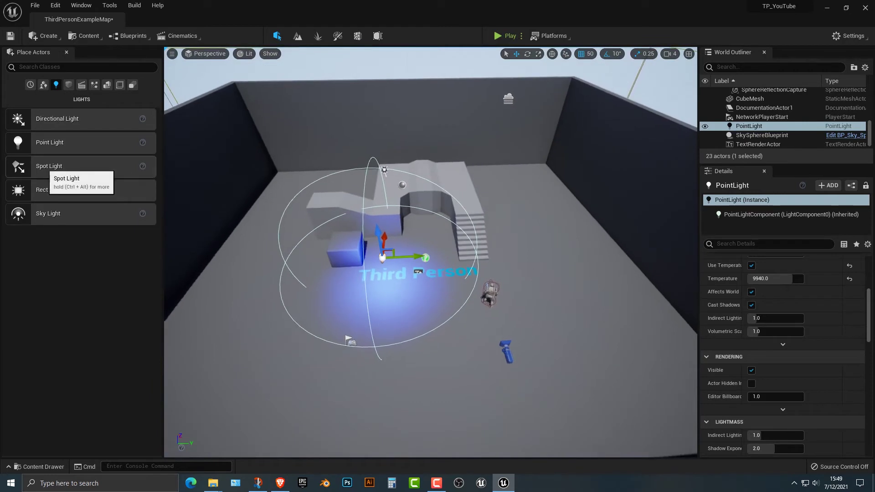
- Place a spot light above the open floor beside the stairs with an intensity of 160 cd
{"action": "left_click_drag", "start_coordinate": [528, 259], "coordinate": [554, 196]}
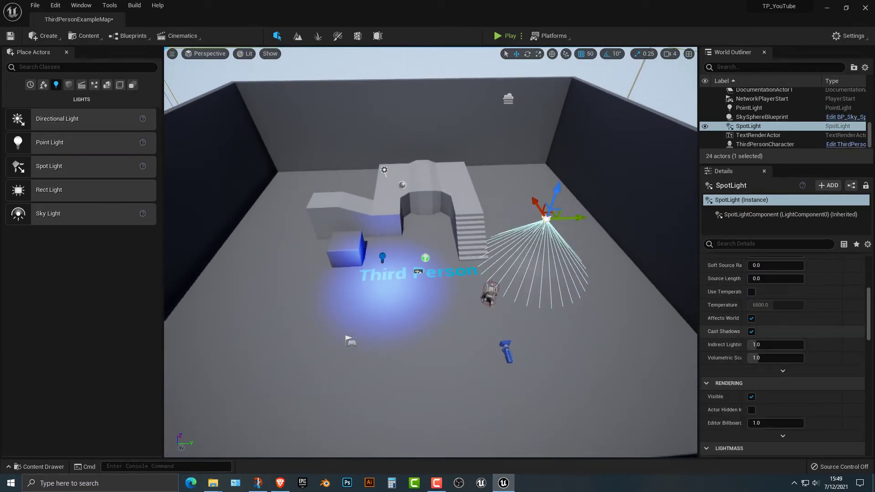
{"action": "scroll", "coordinate": [798, 331], "scroll_direction": "up", "scroll_amount": 4}
{"action": "left_click_drag", "start_coordinate": [762, 302], "coordinate": [753, 329]}
{"action": "type", "text": "160"}
{"action": "key", "text": "Return"}
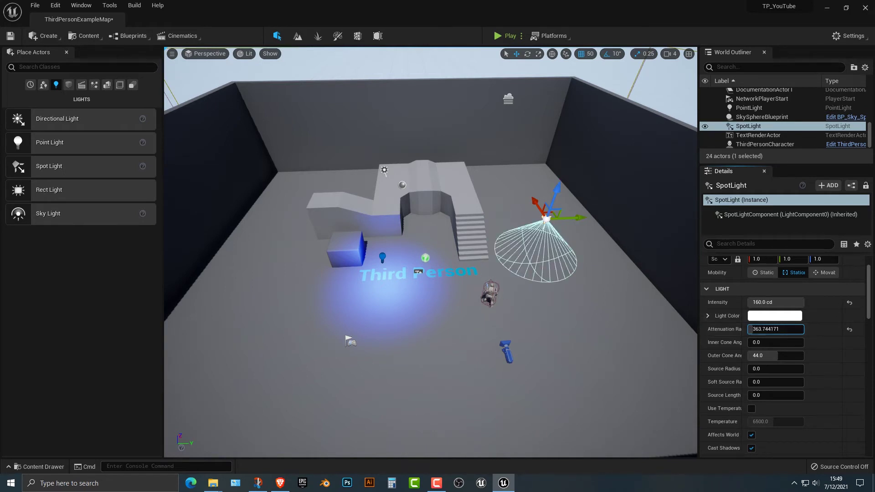
- Raise the spot light and set its attenuation radius to about 818, inner cone angle to about 20.6 and outer cone angle to about 42.1
{"action": "left_click_drag", "start_coordinate": [554, 195], "coordinate": [569, 154]}
{"action": "left_click_drag", "start_coordinate": [754, 329], "coordinate": [765, 356]}
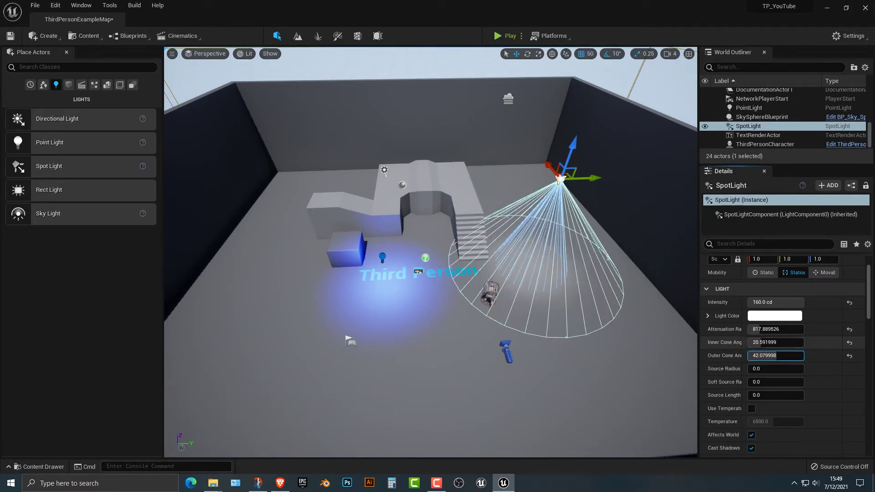
- Set the spot light's colour to a saturated pinkish red, hex sRGB FF005A
{"action": "left_click", "coordinate": [775, 316]}
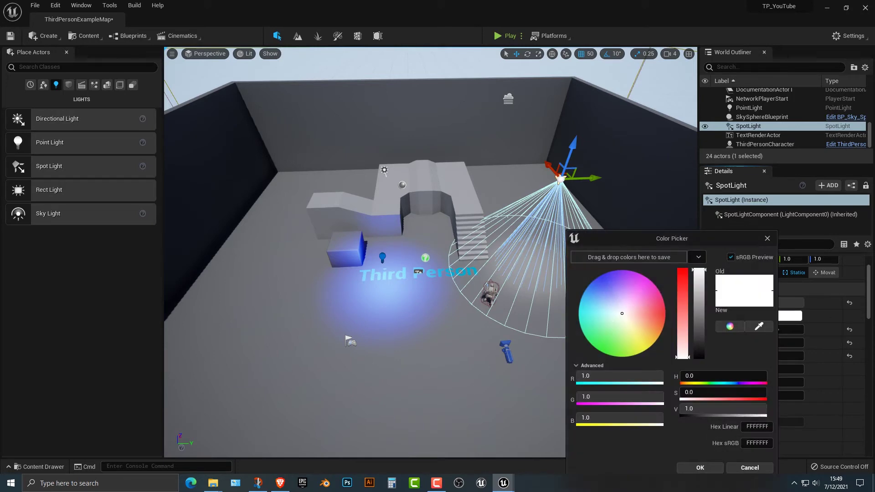
{"action": "left_click_drag", "start_coordinate": [658, 309], "coordinate": [665, 309]}
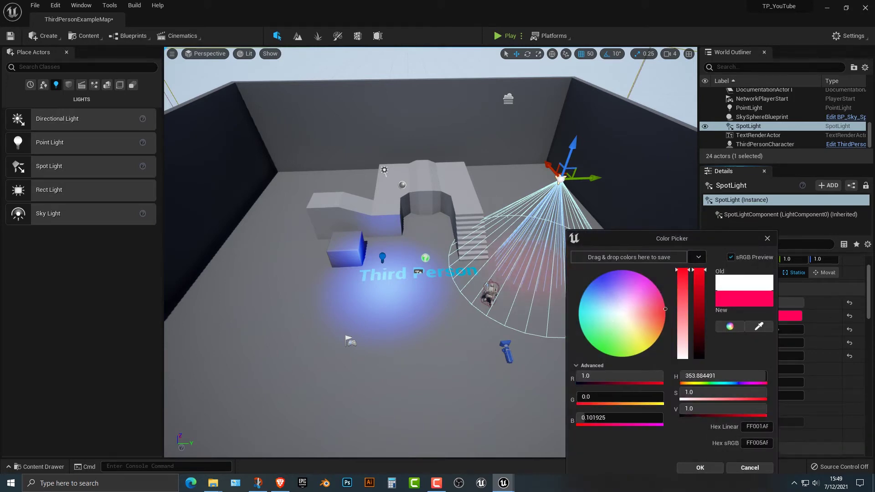
{"action": "left_click", "coordinate": [699, 468]}
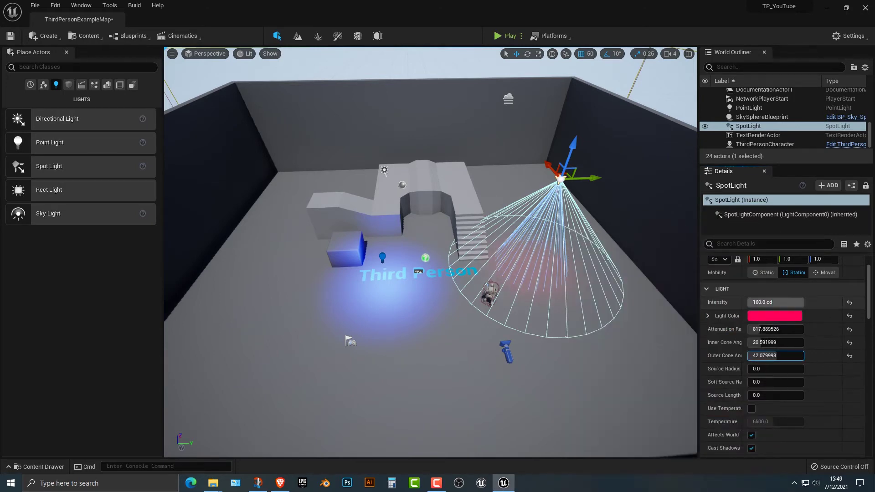
- Increase the spot light's attenuation radius to about 948 and move it above the end of the Third Person text, next to the stairs
{"action": "left_click_drag", "start_coordinate": [766, 329], "coordinate": [769, 329]}
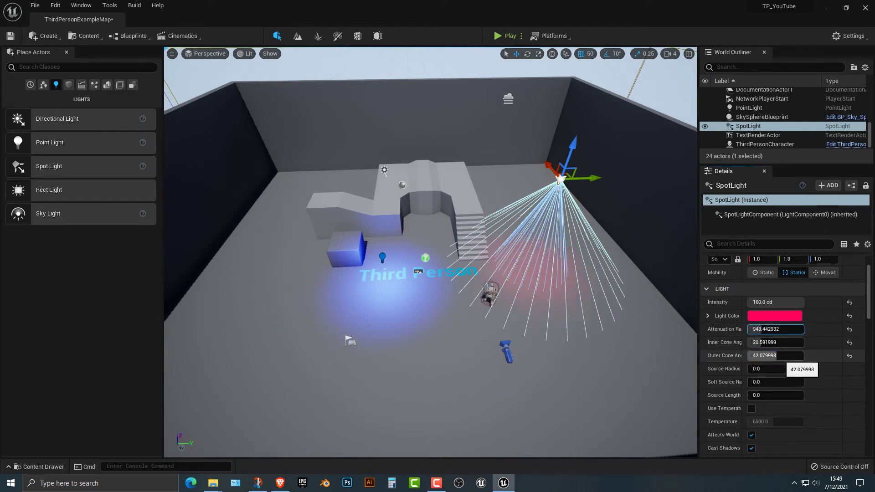
{"action": "scroll", "coordinate": [775, 352], "scroll_direction": "down", "scroll_amount": 1}
{"action": "scroll", "coordinate": [775, 352], "scroll_direction": "down", "scroll_amount": 4}
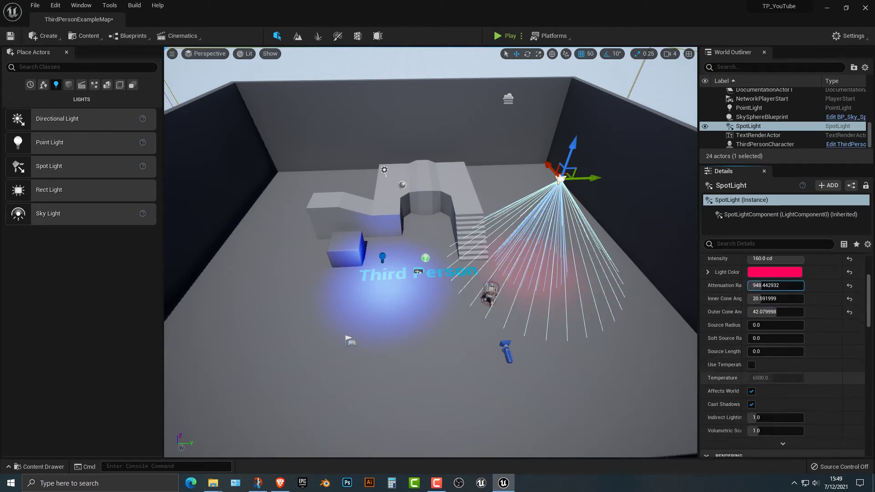
{"action": "left_click_drag", "start_coordinate": [572, 149], "coordinate": [475, 251]}
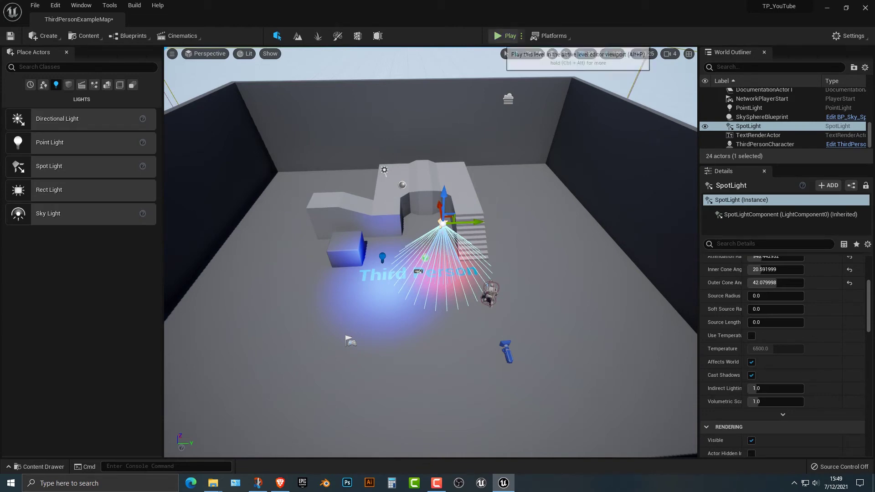
- Play-test the level, running the character through the blue and red lit floor areas around the Third Person text, and end the session
{"action": "left_click", "coordinate": [505, 36]}
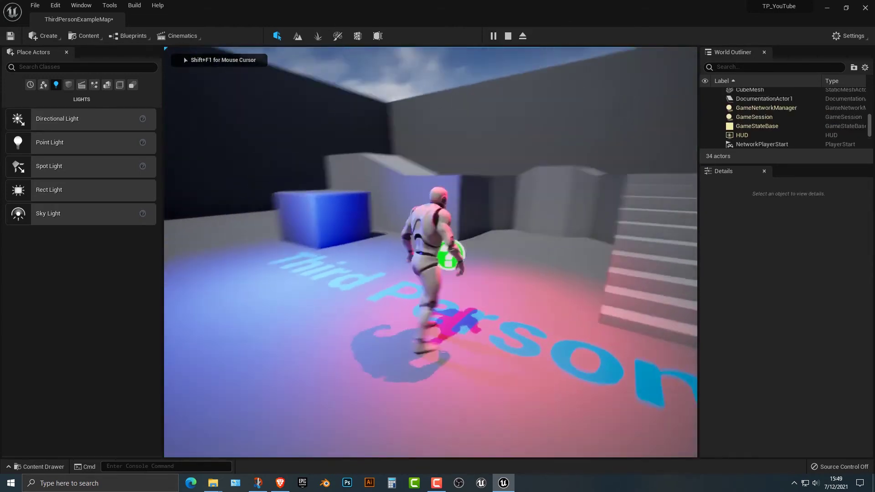
{"action": "key", "text": "d"}
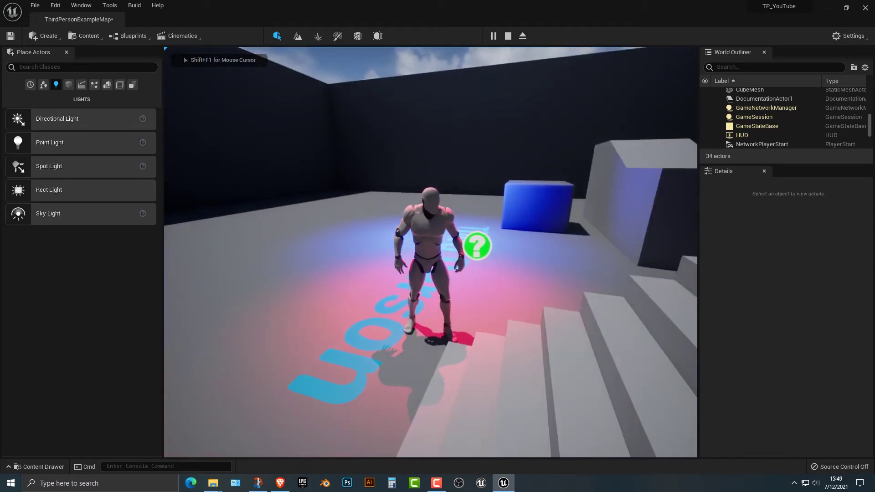
{"action": "key", "text": "w"}
{"action": "key", "text": "d"}
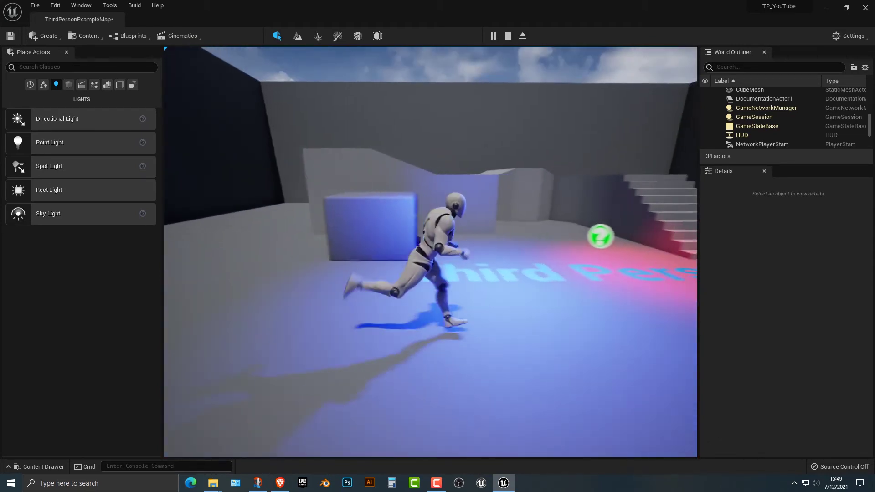
{"action": "key", "text": "w"}
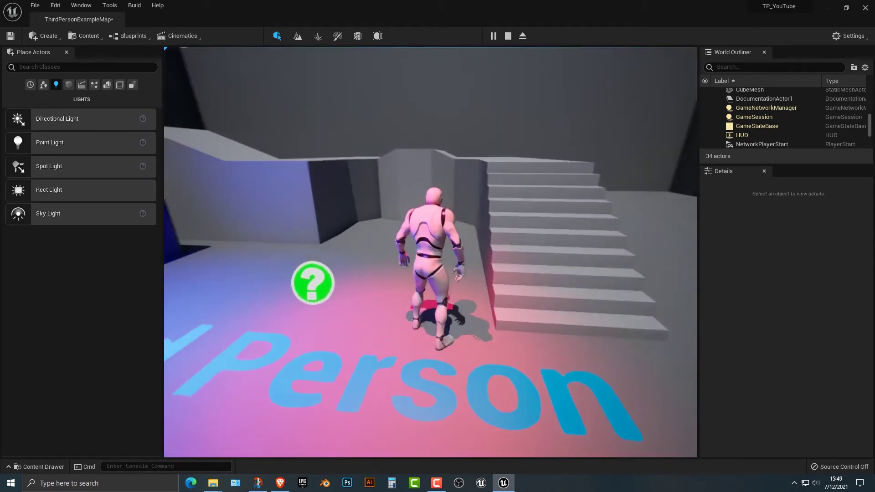
{"action": "key", "text": "w"}
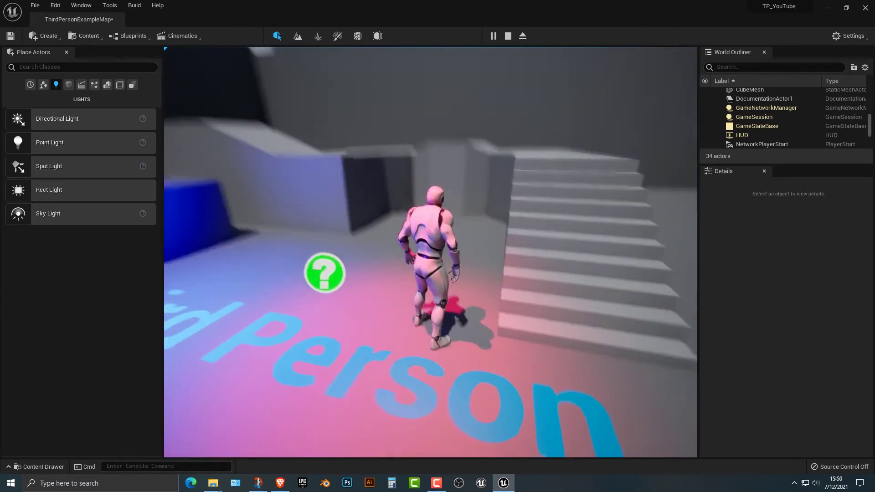
{"action": "key", "text": "s"}
{"action": "key", "text": "a"}
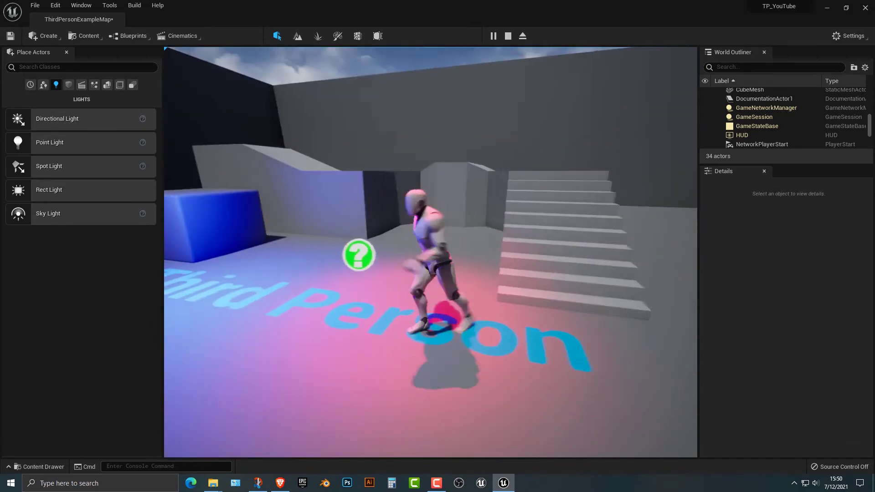
{"action": "key", "text": "w"}
{"action": "key", "text": "s"}
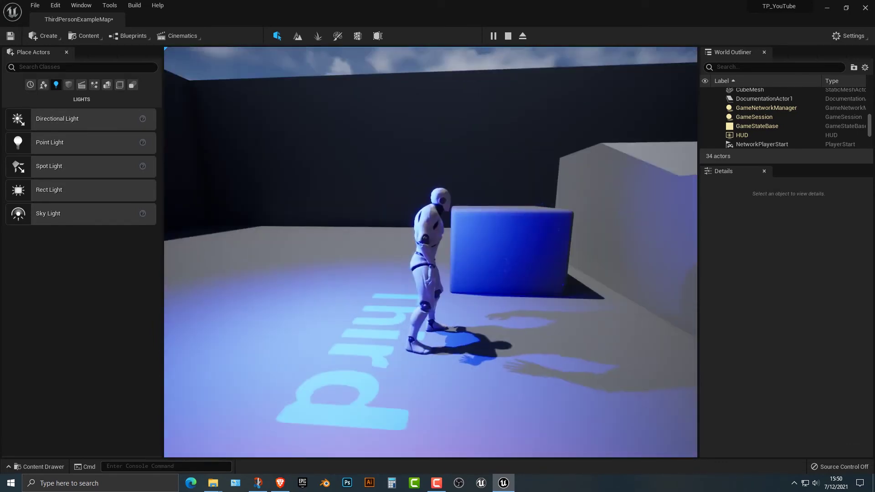
{"action": "key", "text": "Escape"}
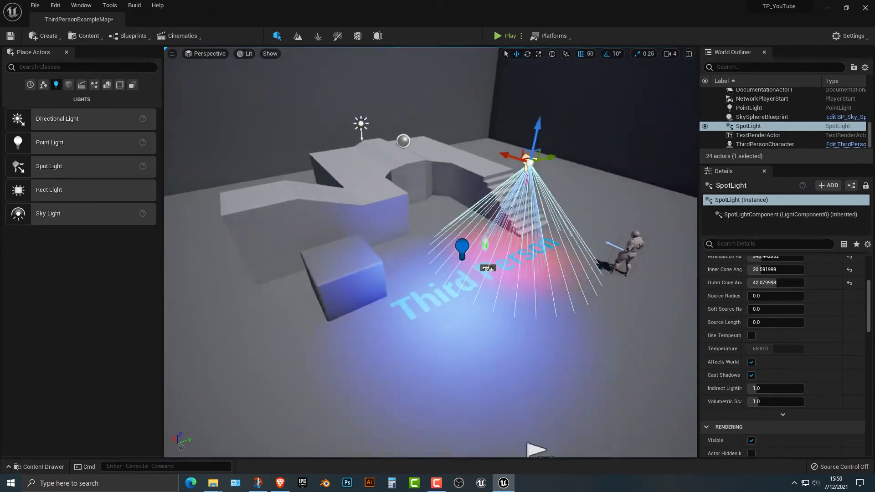
- Move the blue point light close to the dark side wall beyond the cube and the red spot light next to it along the same wall
{"action": "key", "text": "d"}
{"action": "right_click_drag", "start_coordinate": [430, 252], "coordinate": [392, 235]}
{"action": "left_click", "coordinate": [211, 252]}
{"action": "right_click_drag", "start_coordinate": [211, 252], "coordinate": [166, 243]}
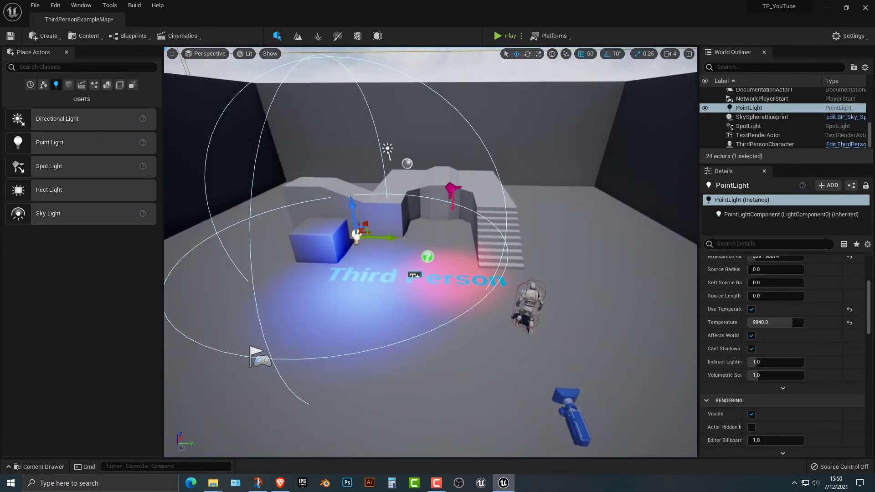
{"action": "left_click_drag", "start_coordinate": [382, 238], "coordinate": [186, 237]}
{"action": "right_click_drag", "start_coordinate": [186, 237], "coordinate": [167, 236]}
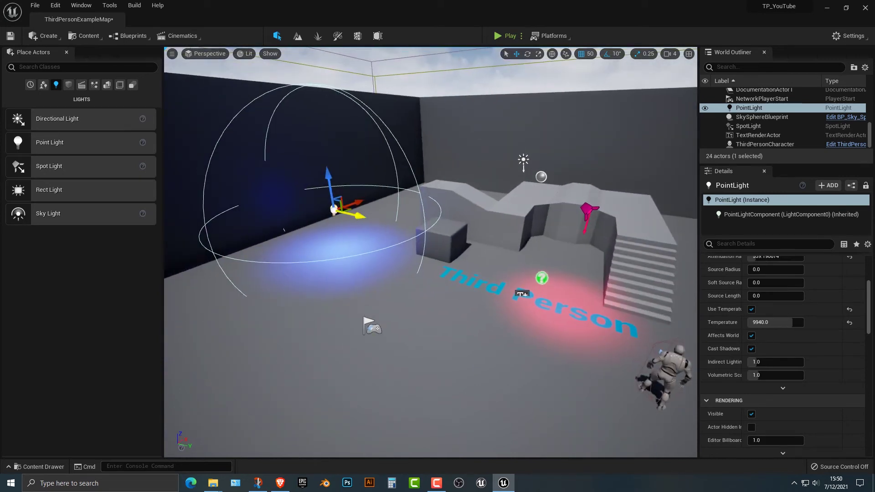
{"action": "left_click_drag", "start_coordinate": [356, 215], "coordinate": [309, 205]}
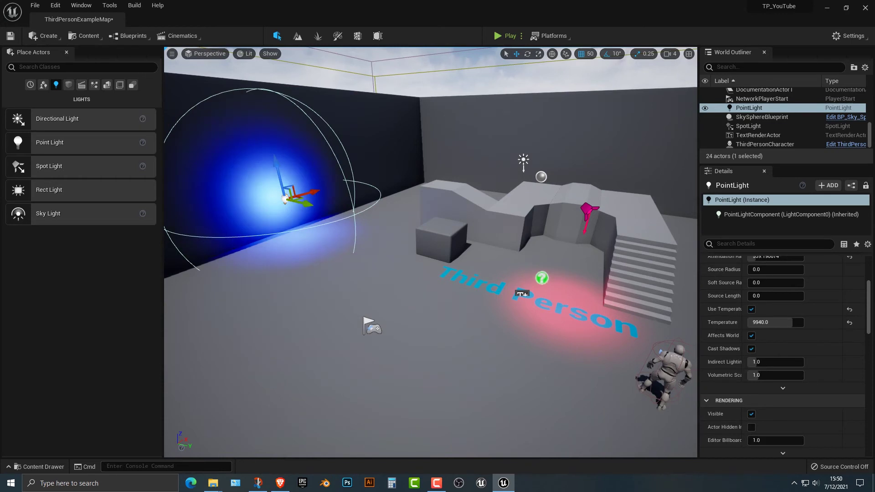
{"action": "left_click", "coordinate": [587, 211]}
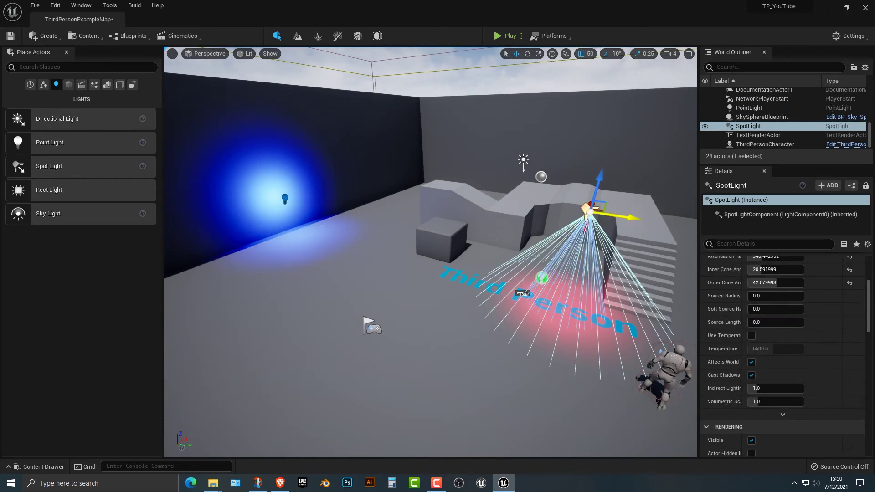
{"action": "left_click_drag", "start_coordinate": [588, 211], "coordinate": [373, 157]}
- Play-test the level again, running the character along the dark wall past the relocated point and spot lights, and end the session
{"action": "left_click", "coordinate": [504, 36]}
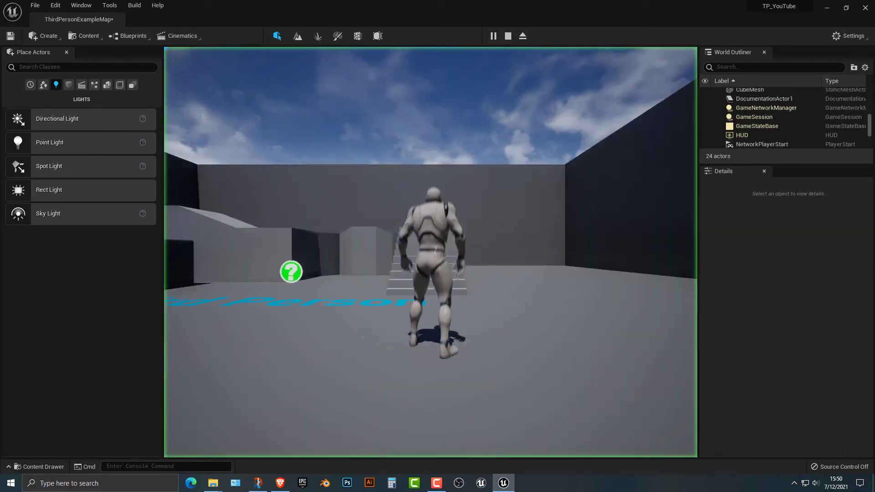
{"action": "key", "text": "w"}
{"action": "key", "text": "w"}
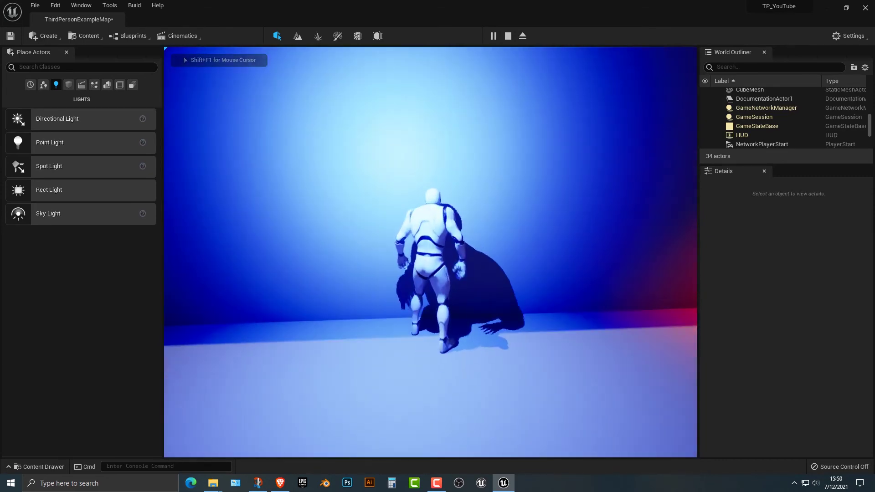
{"action": "key", "text": "d"}
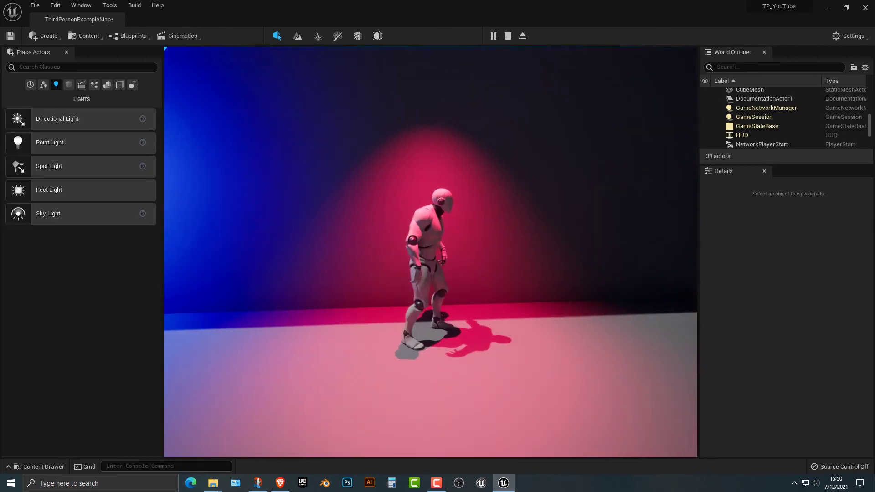
{"action": "key", "text": "a"}
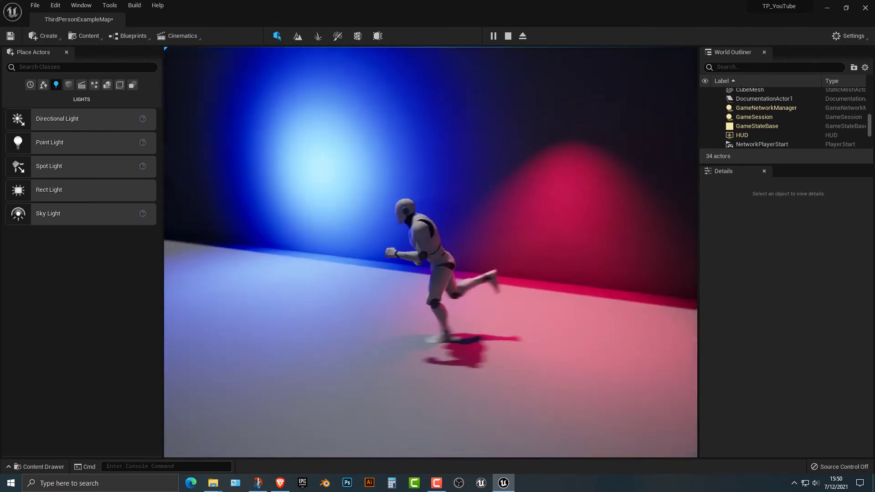
{"action": "key", "text": "s"}
{"action": "key", "text": "Escape"}
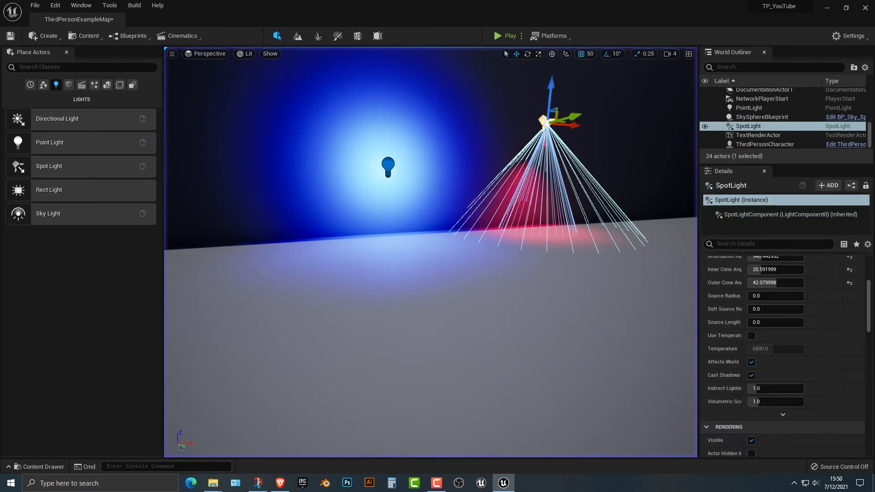